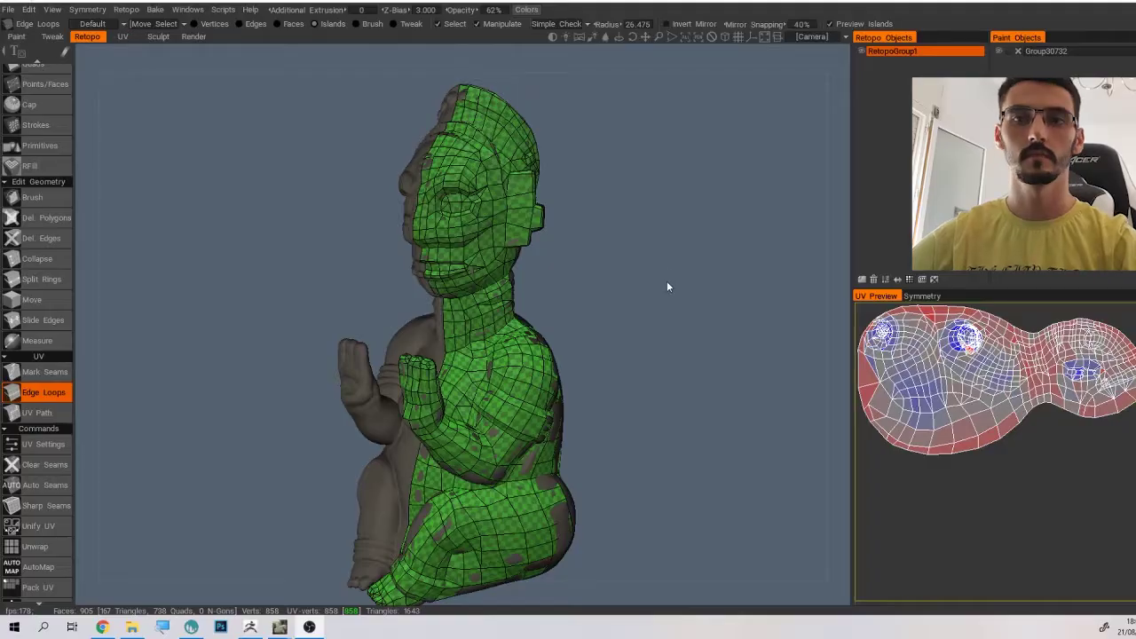
Cut an edge-loop seam around the base of the neck to separate the head and neck from the body.
drag(652, 241, 616, 278)
right_drag(616, 278, 671, 280)
mouse_move(671, 281)
mouse_down()
mouse_move(614, 284)
mouse_move(684, 286)
mouse_up()
click(518, 313)
click(470, 336)
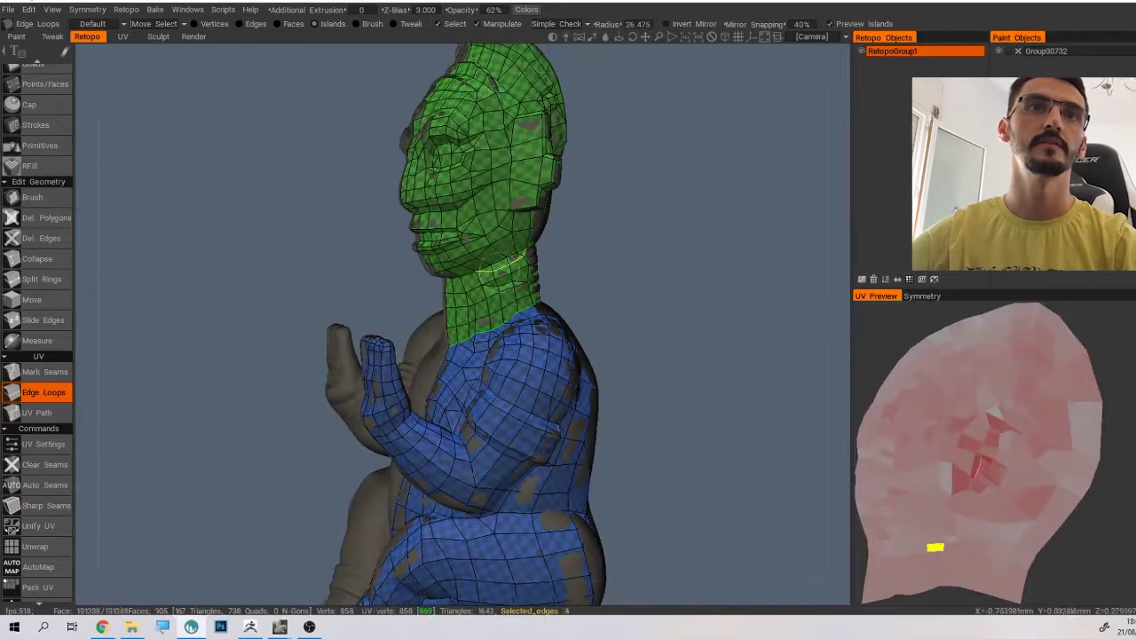
Cut an edge-loop seam around the top of the neck under the jaw, making the neck its own UV island.
click(501, 265)
click(471, 269)
drag(399, 269, 495, 258)
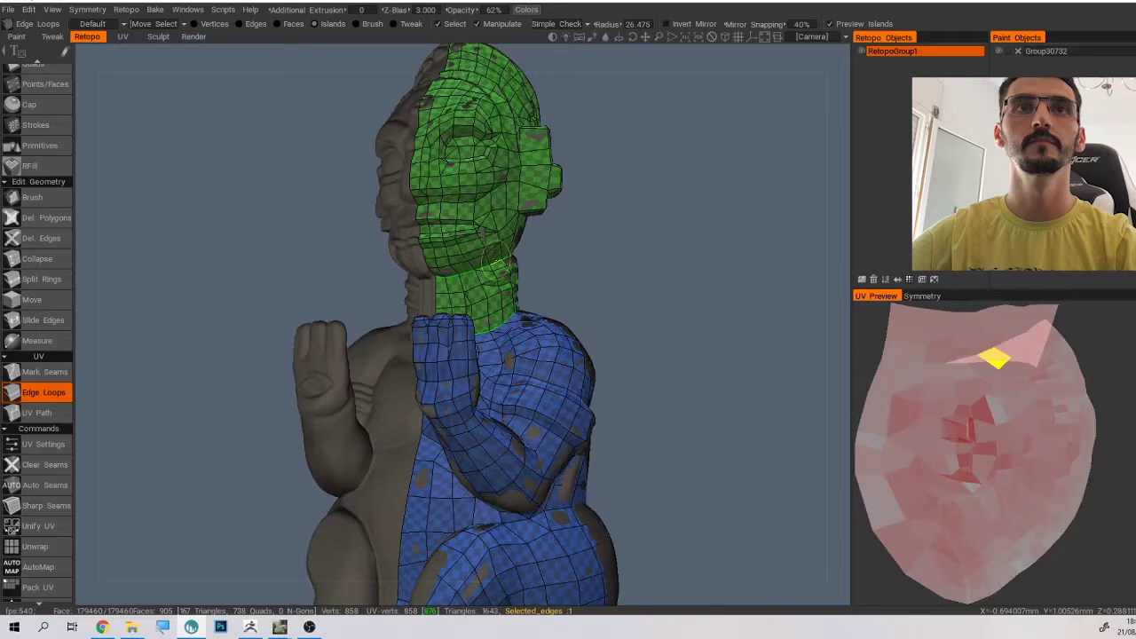
drag(648, 257, 511, 254)
click(575, 232)
scroll(621, 282, up, 2)
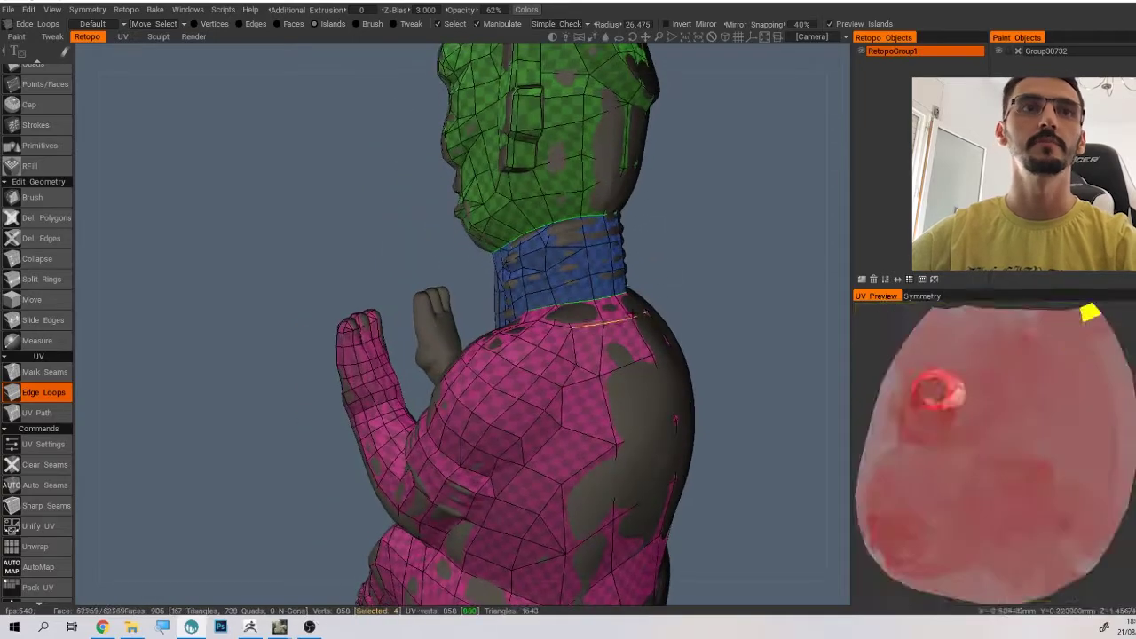
Cut a seam around the ear where it meets the head to make it a separate UV island.
middle_drag(690, 226, 660, 328)
mouse_move(660, 329)
mouse_down()
mouse_move(712, 311)
mouse_move(641, 322)
mouse_move(660, 309)
mouse_up()
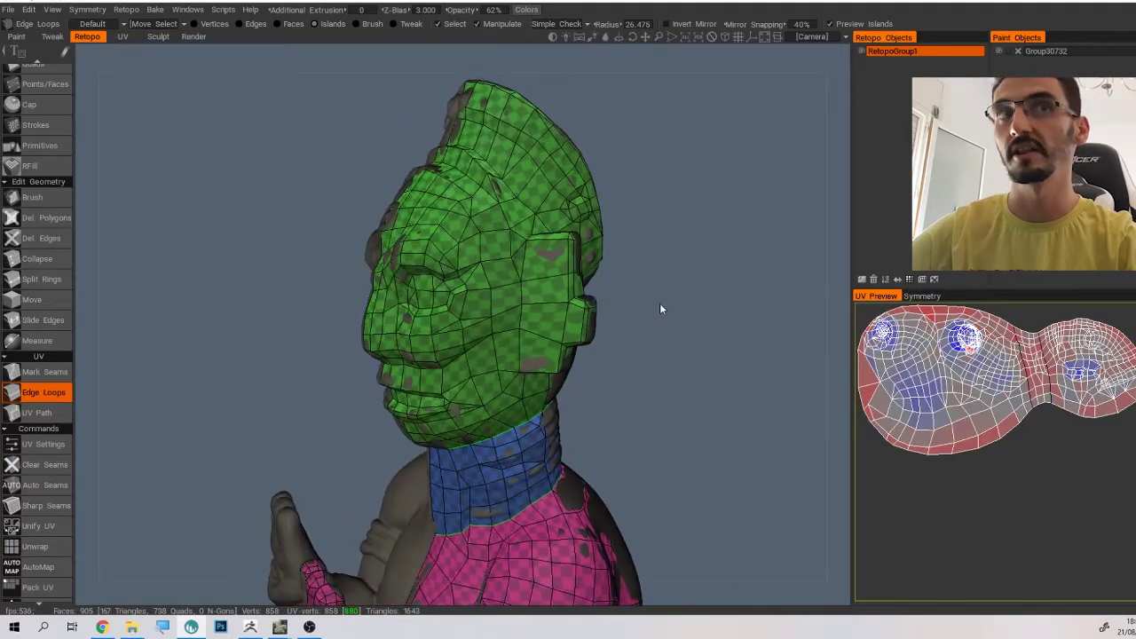
drag(671, 362, 598, 356)
scroll(542, 303, up, 3)
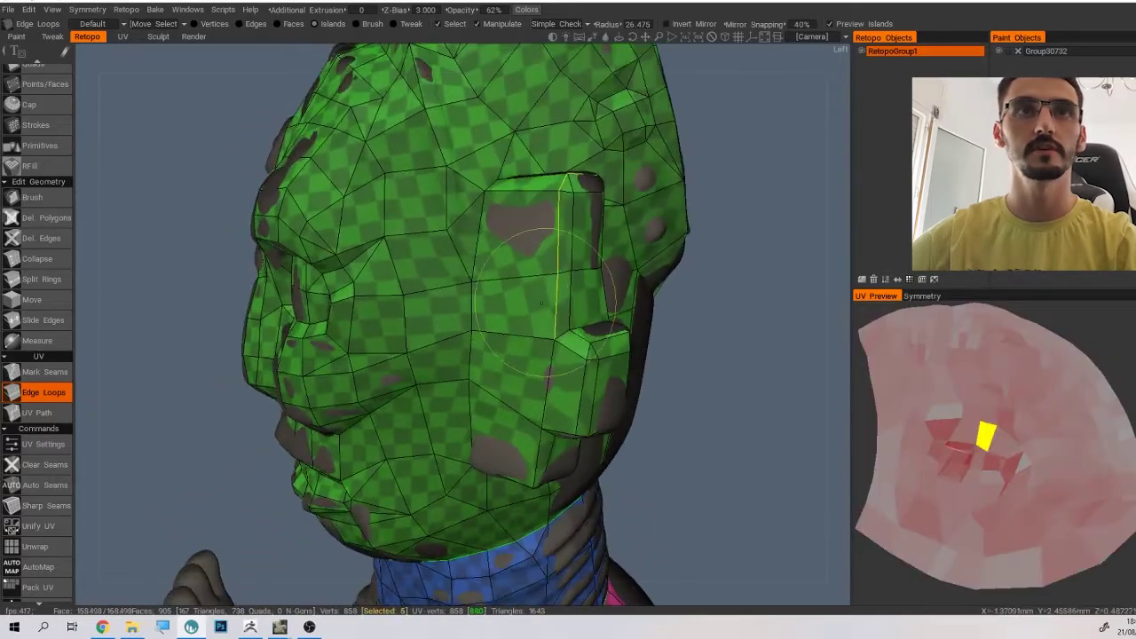
drag(742, 302, 708, 364)
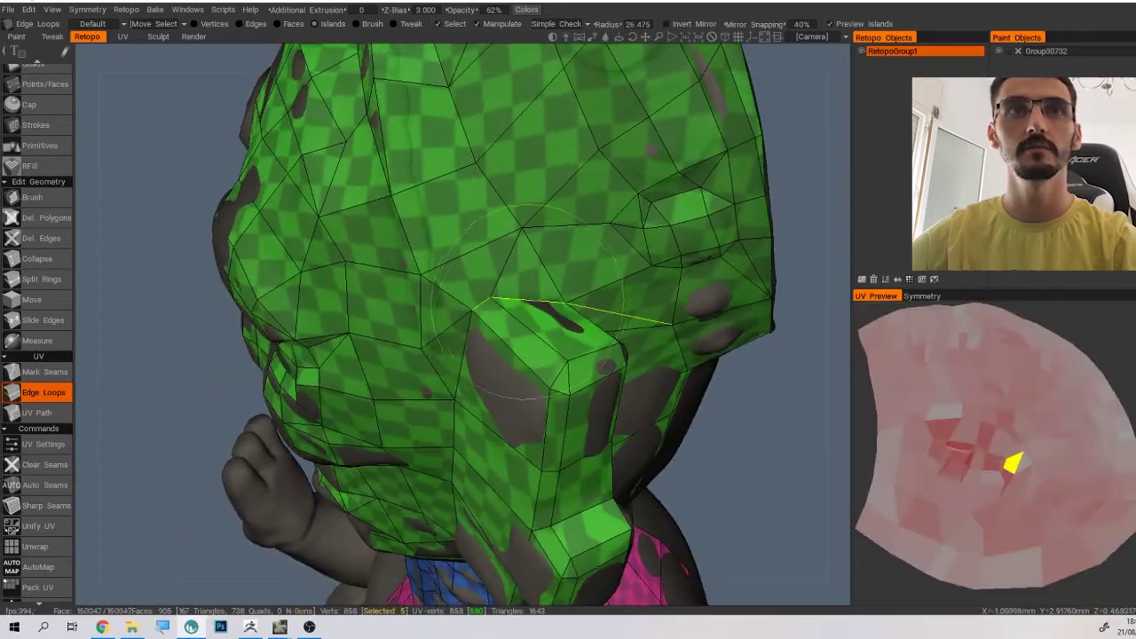
drag(549, 306, 490, 325)
click(504, 349)
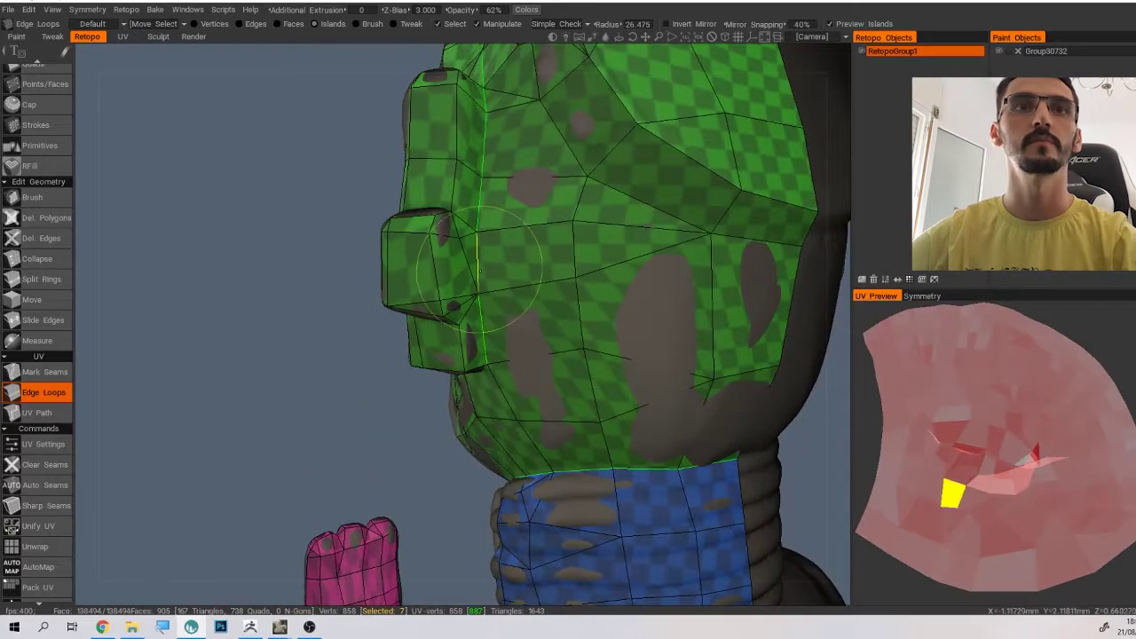
drag(479, 266, 611, 250)
click(522, 347)
alt+drag(522, 347, 568, 382)
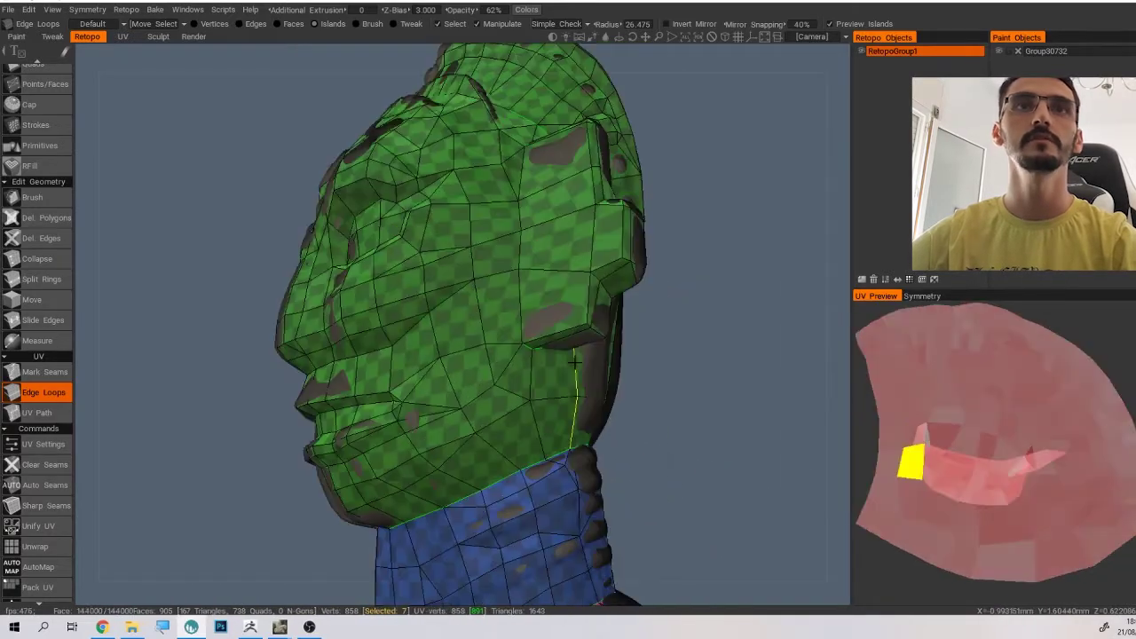
mouse_move(579, 253)
alt+mouse_down()
mouse_move(576, 298)
mouse_move(566, 286)
mouse_move(497, 311)
mouse_move(422, 238)
mouse_move(536, 271)
mouse_move(524, 272)
alt+mouse_up()
click(550, 262)
Try marking seams on individual edges across the upper part of the ear.
key(m)
click(522, 268)
click(556, 270)
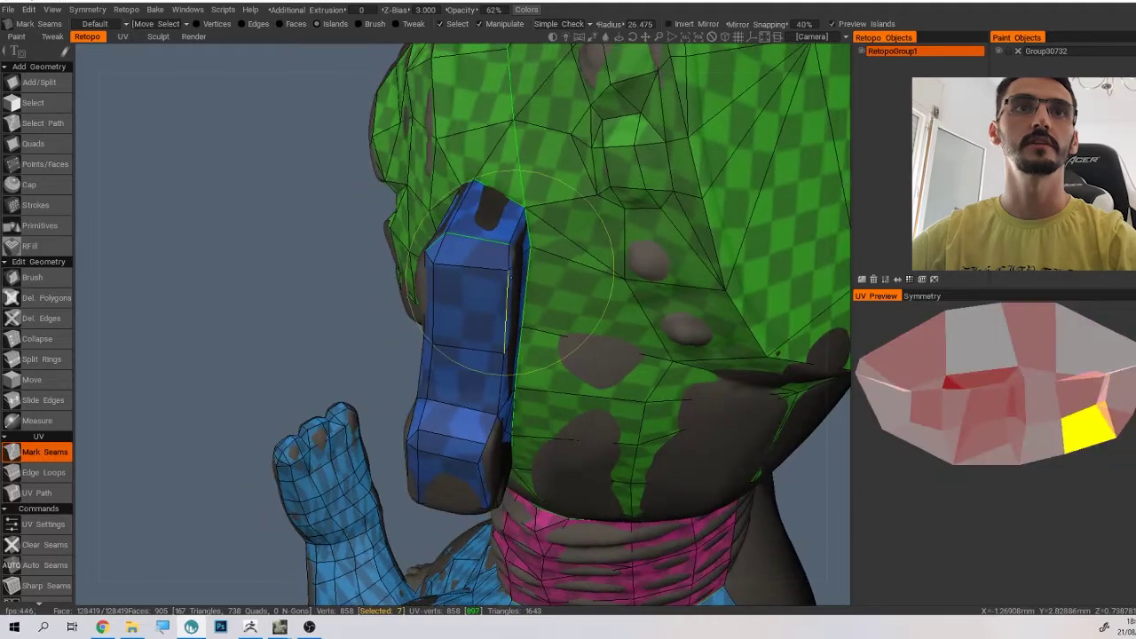
key(ctrl+z)
click(467, 268)
click(433, 259)
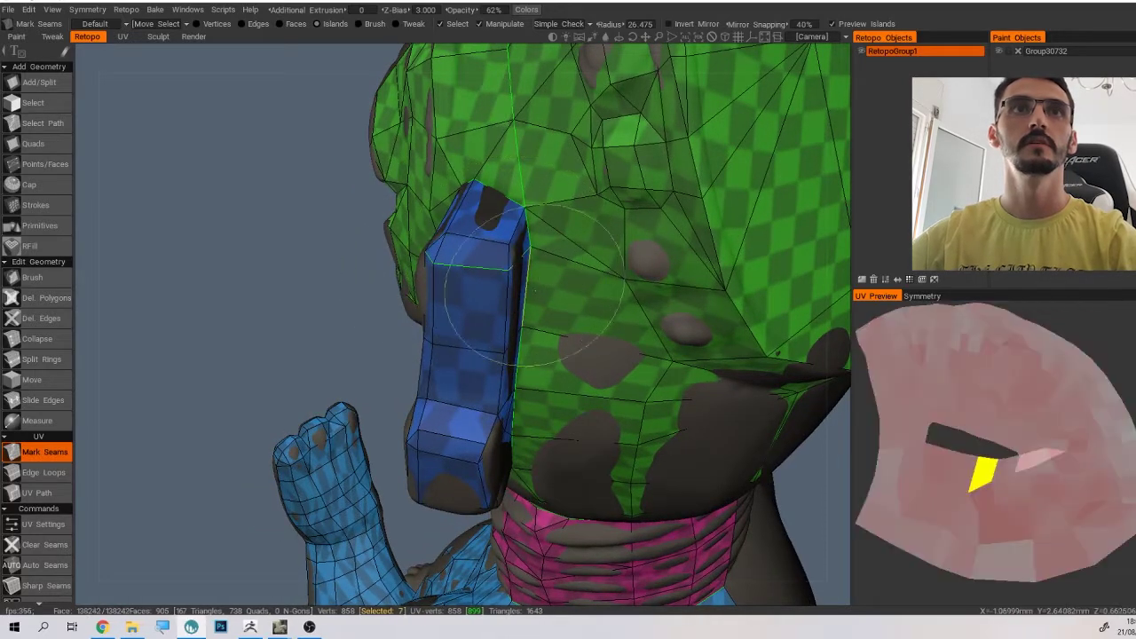
alt+drag(554, 333, 530, 269)
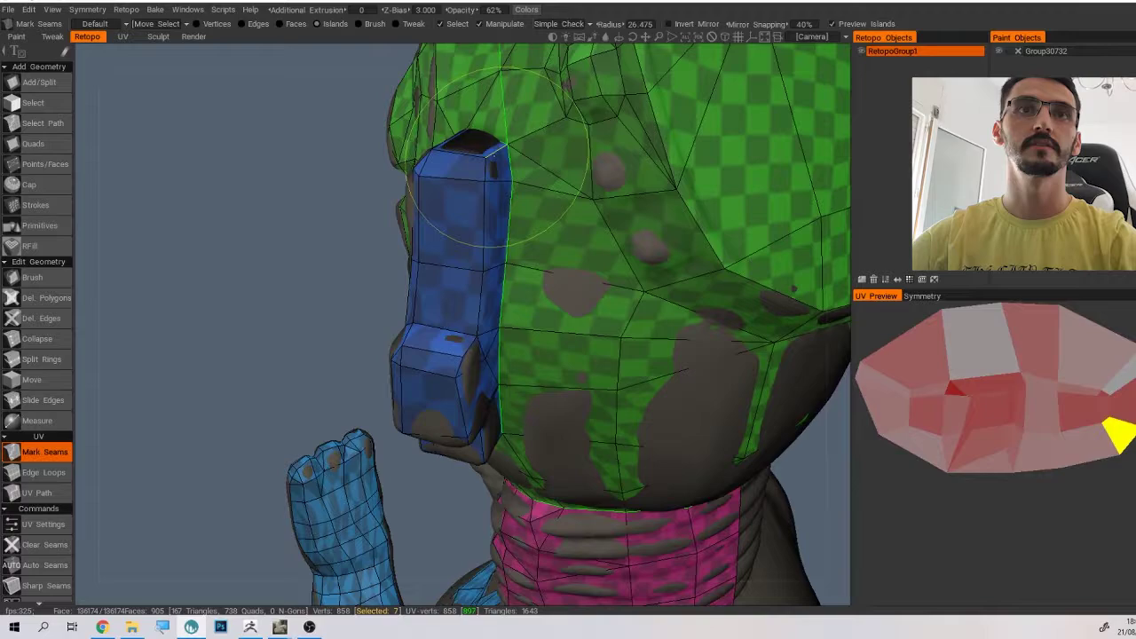
Cut edge-loop seams along the corner edges of the blocky ear so its sides can unfold flat.
drag(503, 173, 560, 351)
key(e)
click(433, 318)
click(445, 310)
click(476, 329)
scroll(497, 311, up, 5)
scroll(504, 308, down, 4)
click(469, 242)
key(ctrl+z)
scroll(478, 266, up, 3)
scroll(478, 266, down, 3)
scroll(553, 328, up, 3)
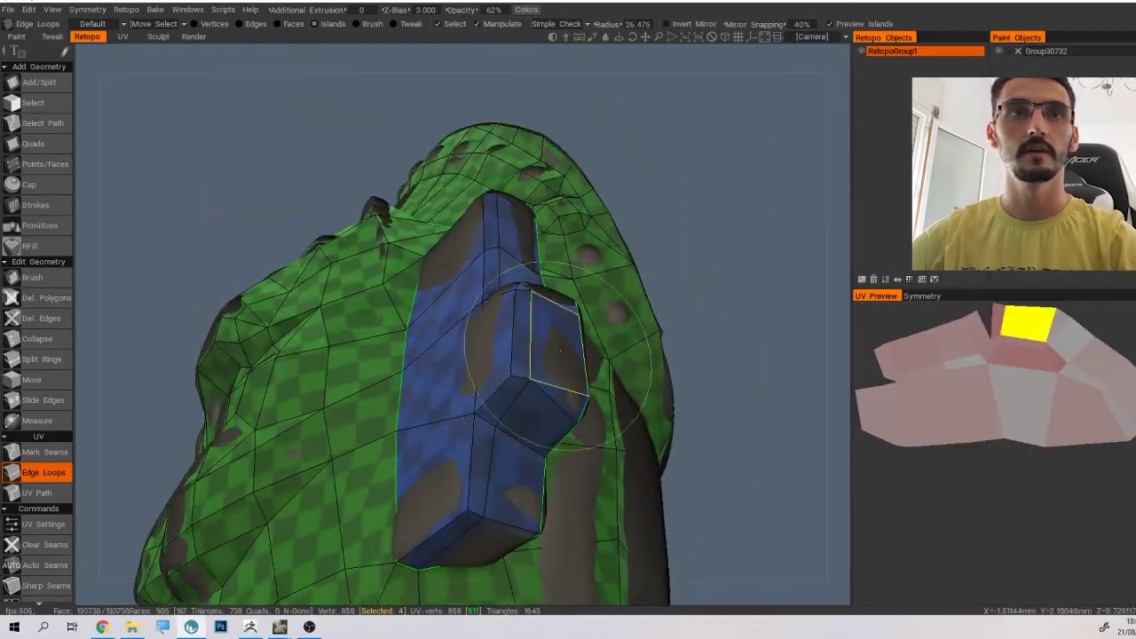
Add seams along the underside of the ear's protruding block and across the ear's lower end.
click(548, 396)
click(522, 379)
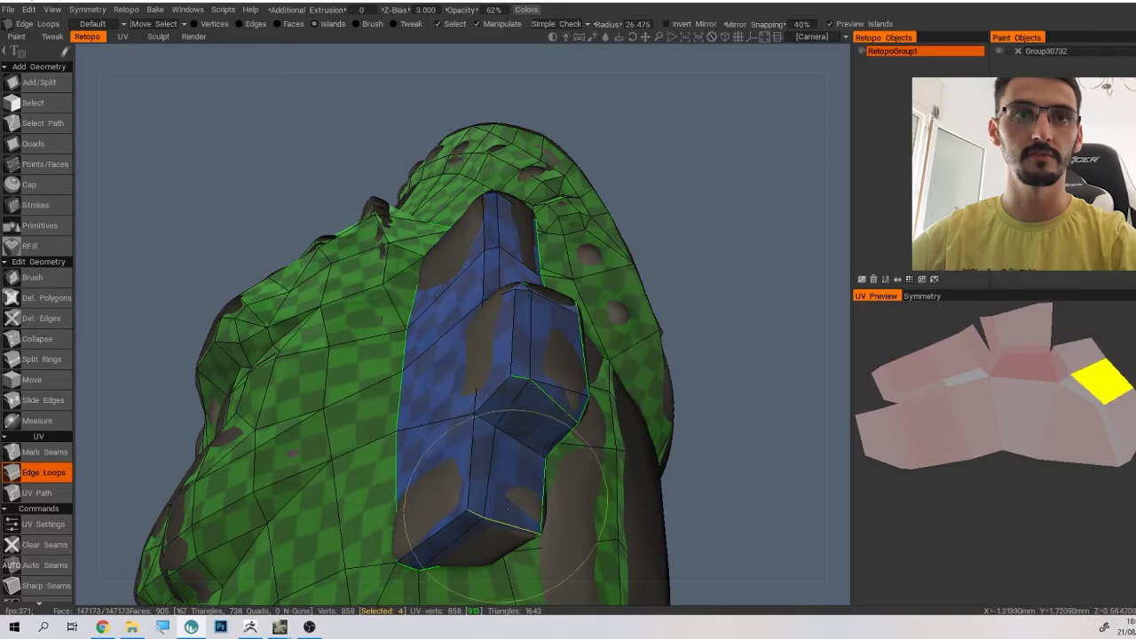
scroll(493, 471, down, 5)
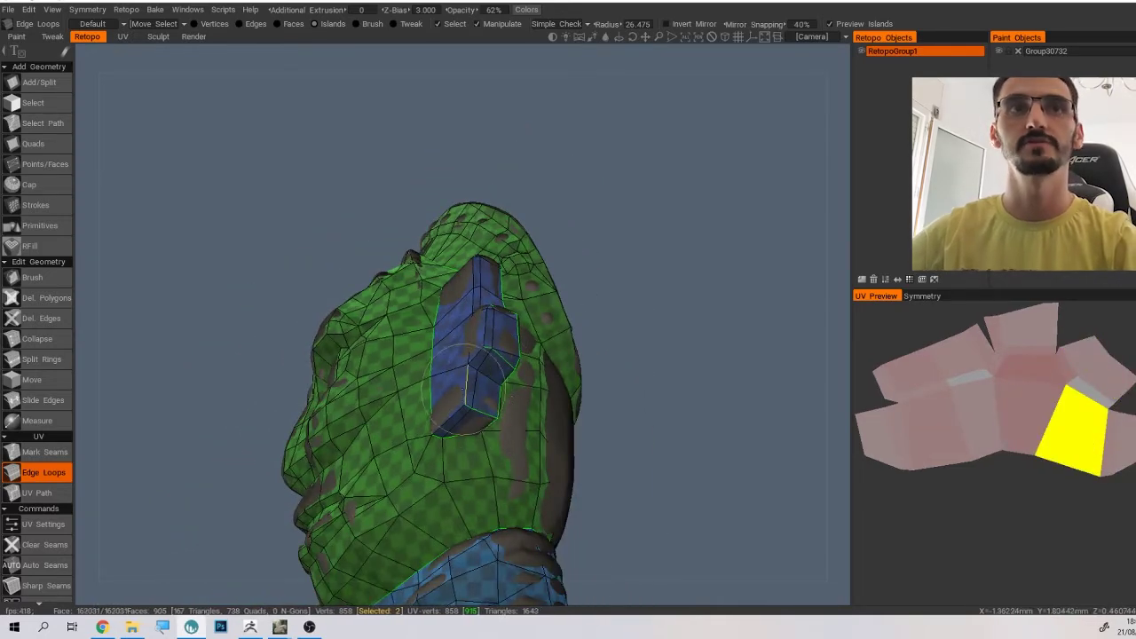
alt+drag(484, 359, 493, 422)
scroll(475, 333, up, 3)
alt+middle_drag(475, 333, 471, 417)
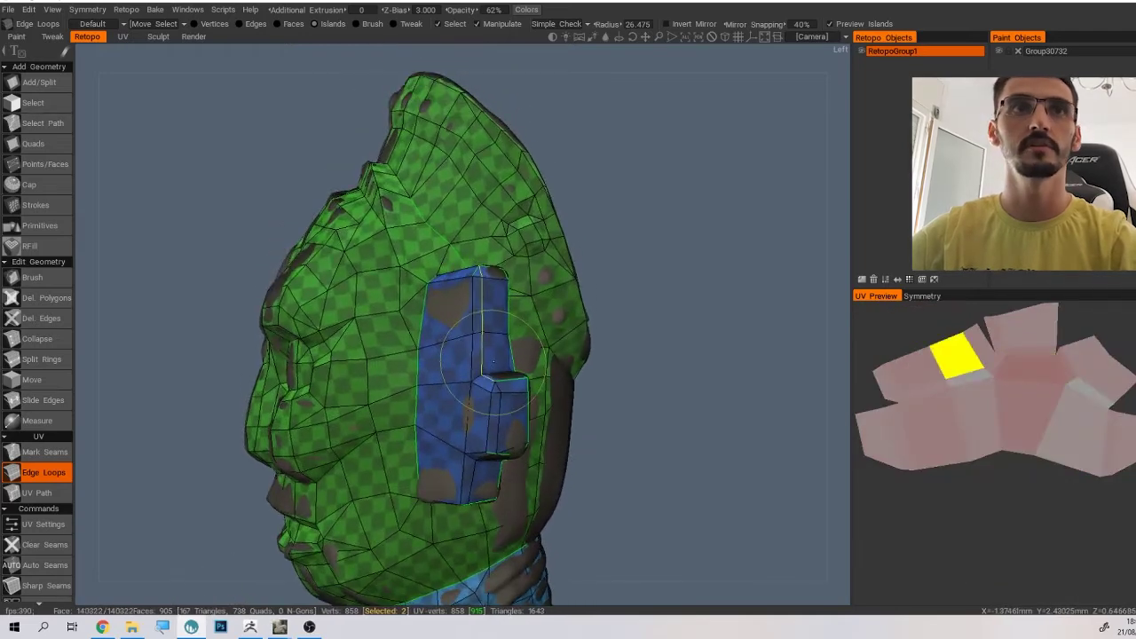
alt+drag(482, 342, 499, 369)
scroll(644, 341, down, 5)
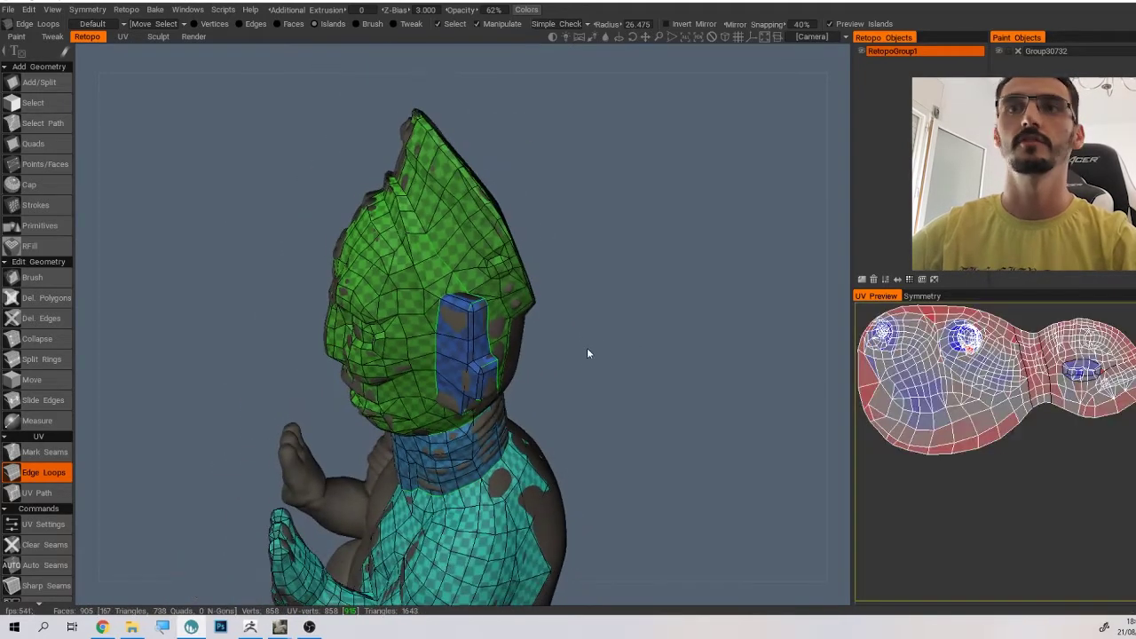
Adjust the seam at the top of the ear and cut a seam around the back rim of the headdress to isolate its flat rear.
alt+drag(587, 347, 578, 289)
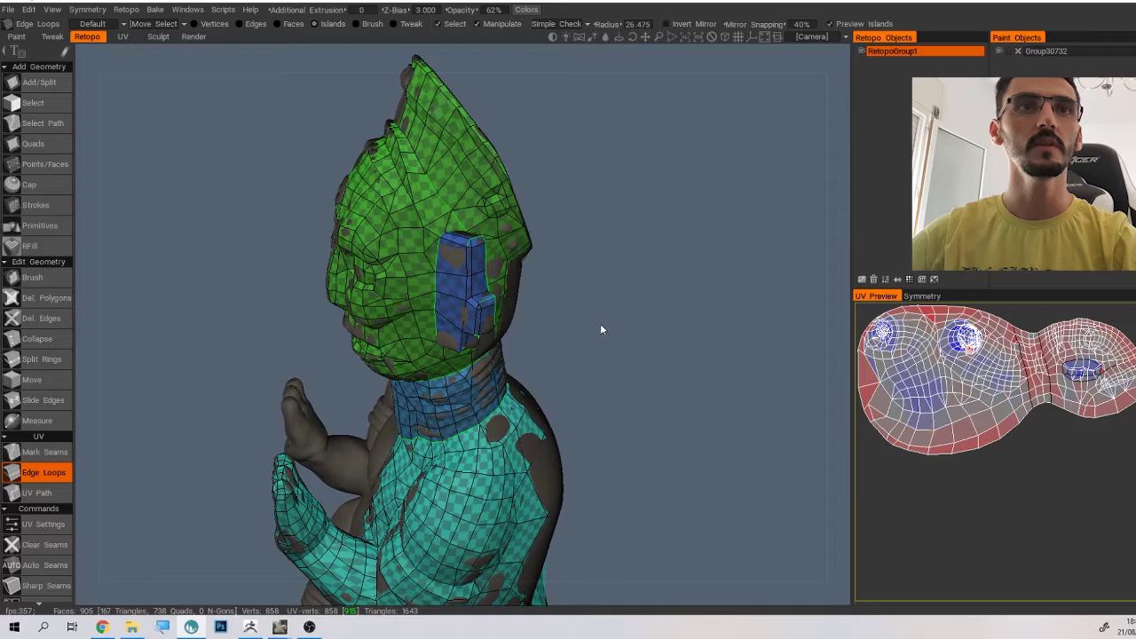
drag(600, 329, 479, 355)
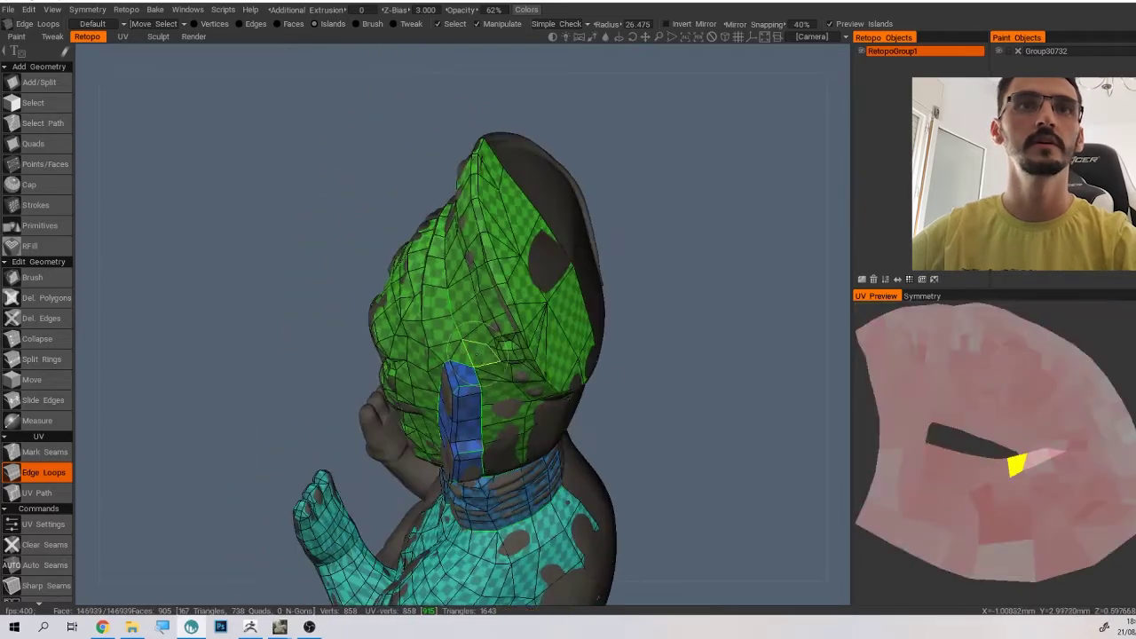
ctrl+click(476, 355)
mouse_move(674, 334)
mouse_down()
mouse_move(642, 278)
mouse_move(564, 257)
mouse_move(550, 232)
mouse_up()
scroll(621, 278, up, 5)
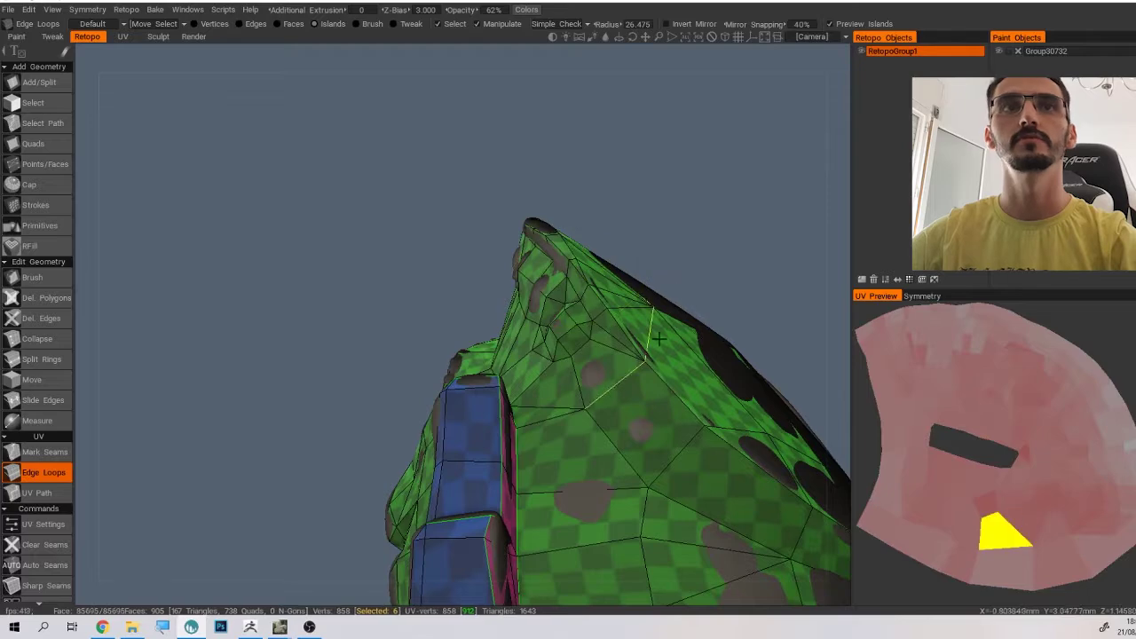
drag(660, 338, 683, 398)
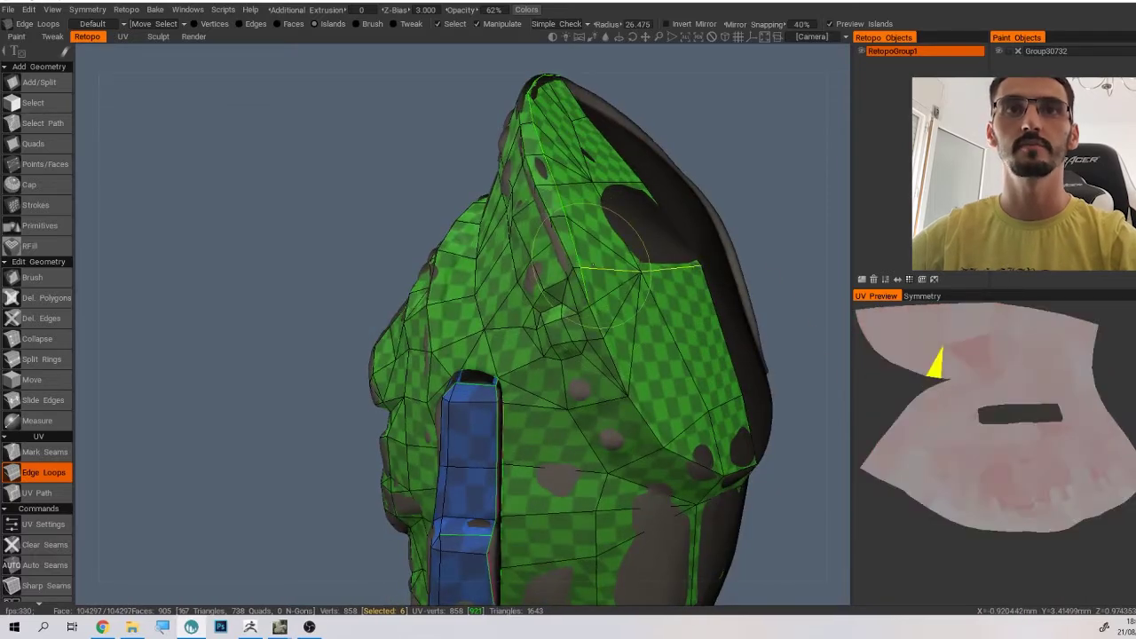
click(617, 352)
scroll(652, 293, down, 4)
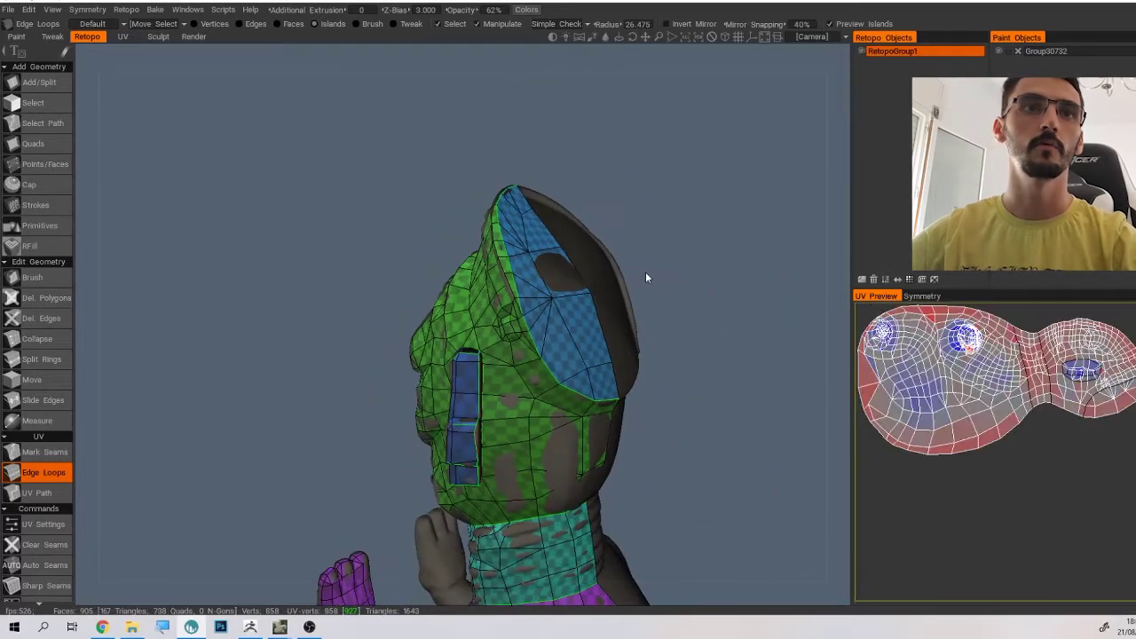
Cut a seam around the underside of the seated figure, from the rear to beneath the foot.
mouse_move(646, 271)
mouse_down()
mouse_move(659, 347)
mouse_move(634, 198)
mouse_move(601, 363)
mouse_move(654, 228)
mouse_move(719, 317)
mouse_move(695, 255)
mouse_move(702, 208)
mouse_move(635, 255)
mouse_up()
scroll(716, 209, up, 4)
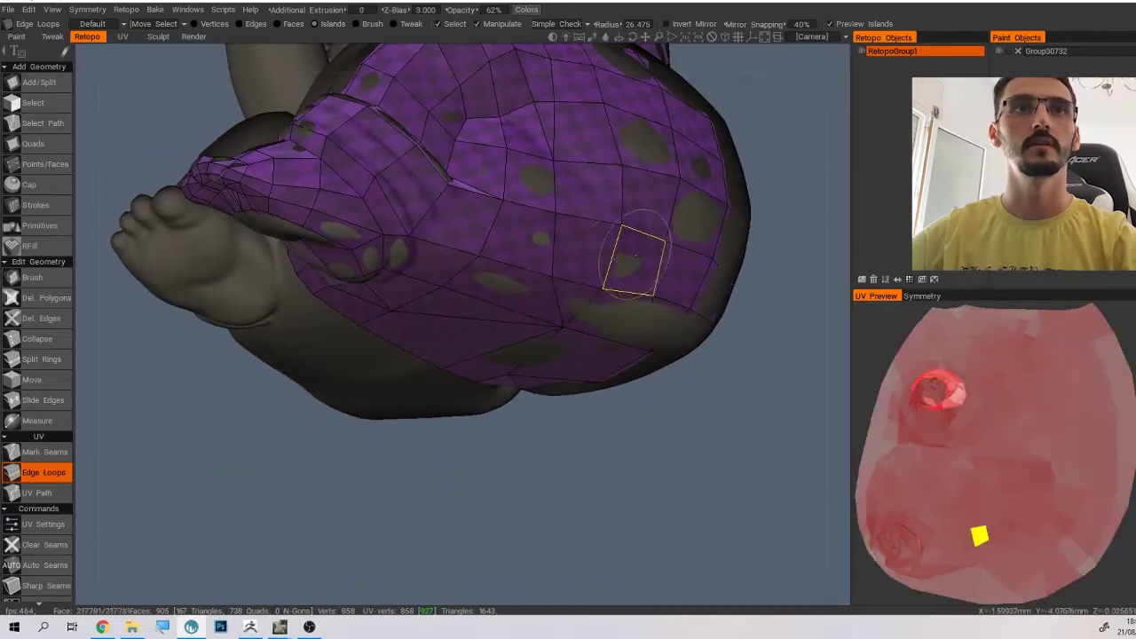
click(593, 287)
alt+drag(578, 294, 524, 275)
click(510, 260)
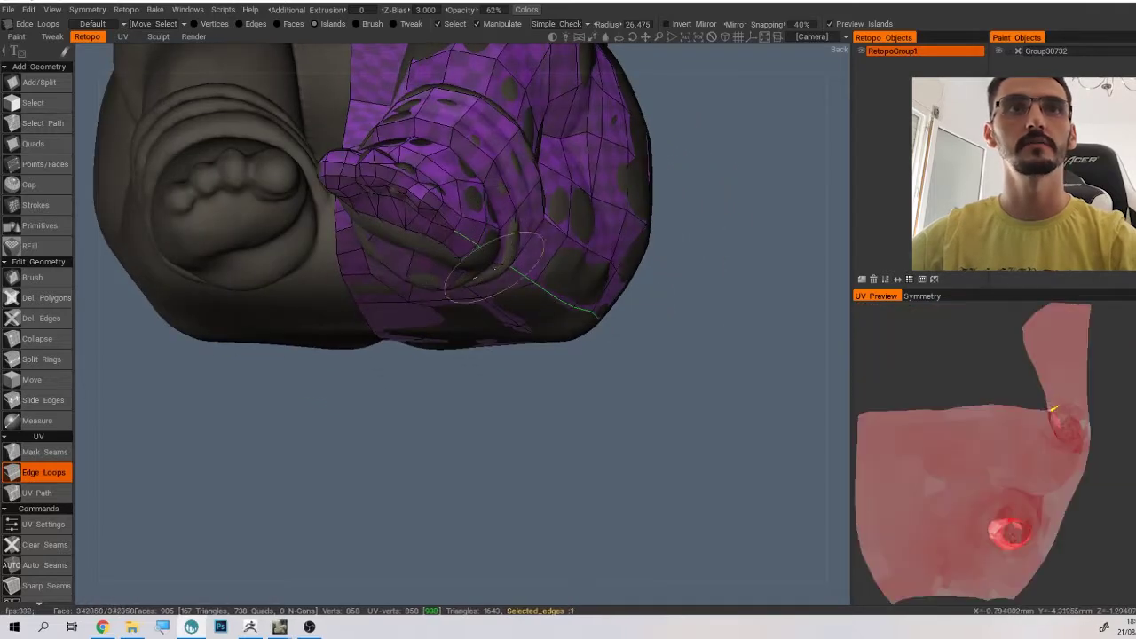
scroll(505, 287, down, 4)
alt+drag(486, 307, 633, 417)
scroll(471, 271, up, 4)
click(483, 277)
click(580, 310)
click(608, 334)
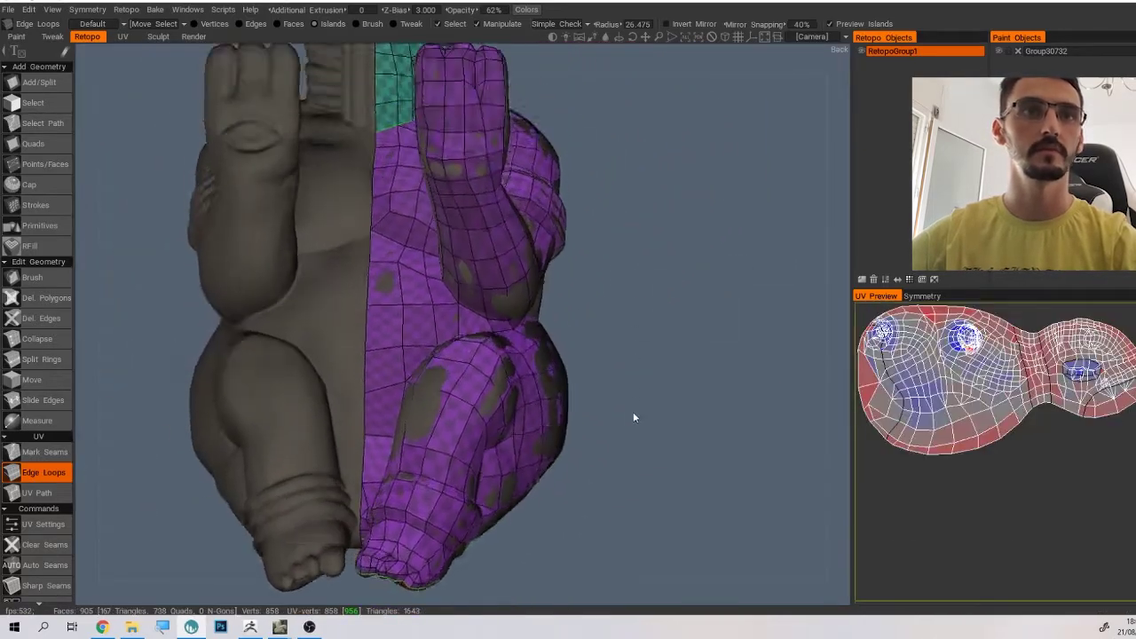
Cut an edge-loop seam around the elbow to separate the forearm and hand from the body.
middle_drag(633, 413, 627, 528)
drag(605, 328, 474, 367)
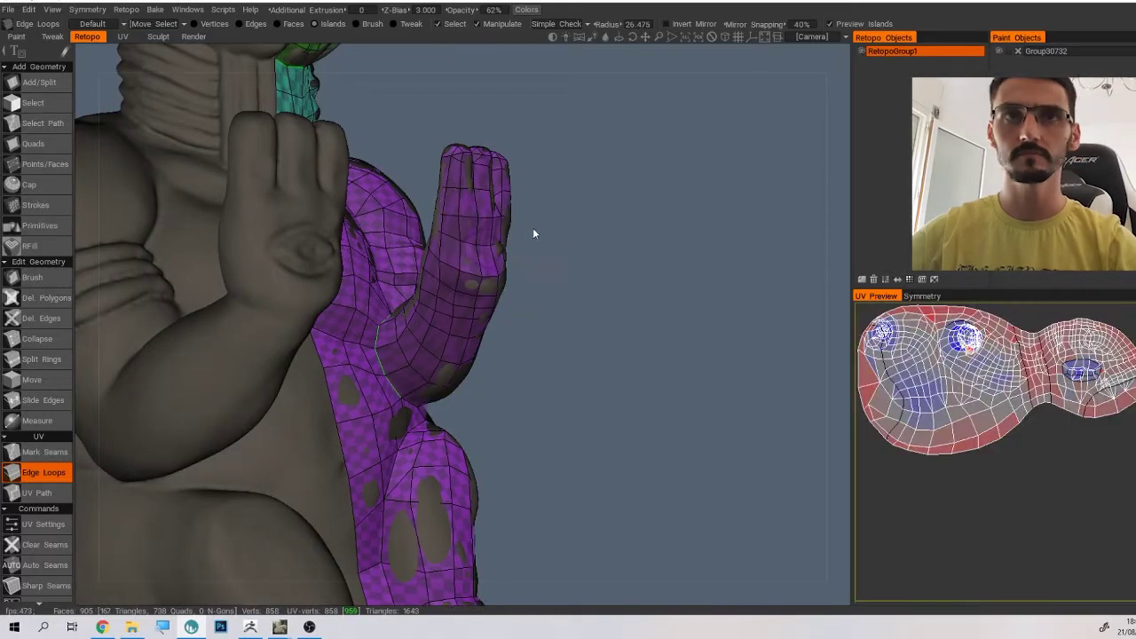
scroll(537, 266, down, 3)
drag(550, 343, 533, 377)
mouse_move(537, 310)
alt+mouse_down()
mouse_move(583, 411)
mouse_move(547, 364)
mouse_move(550, 297)
alt+mouse_up()
click(552, 389)
alt+drag(582, 451, 614, 291)
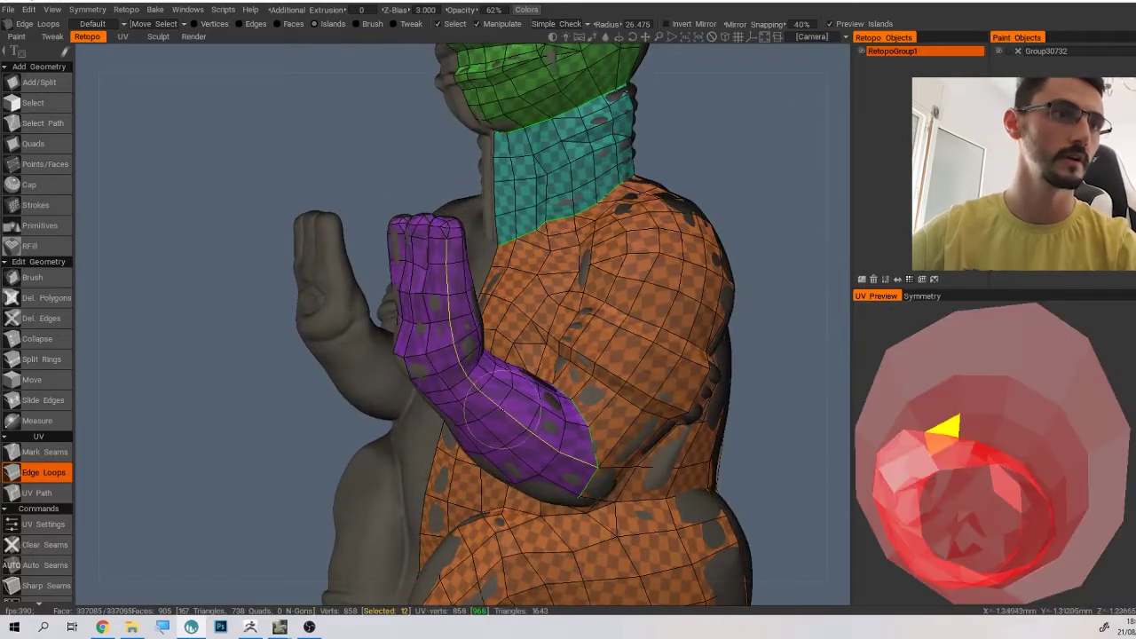
alt+drag(476, 437, 513, 446)
Examine the forearm and body islands on the model against their unwrapped shapes in the UV preview.
scroll(59, 533, down, 3)
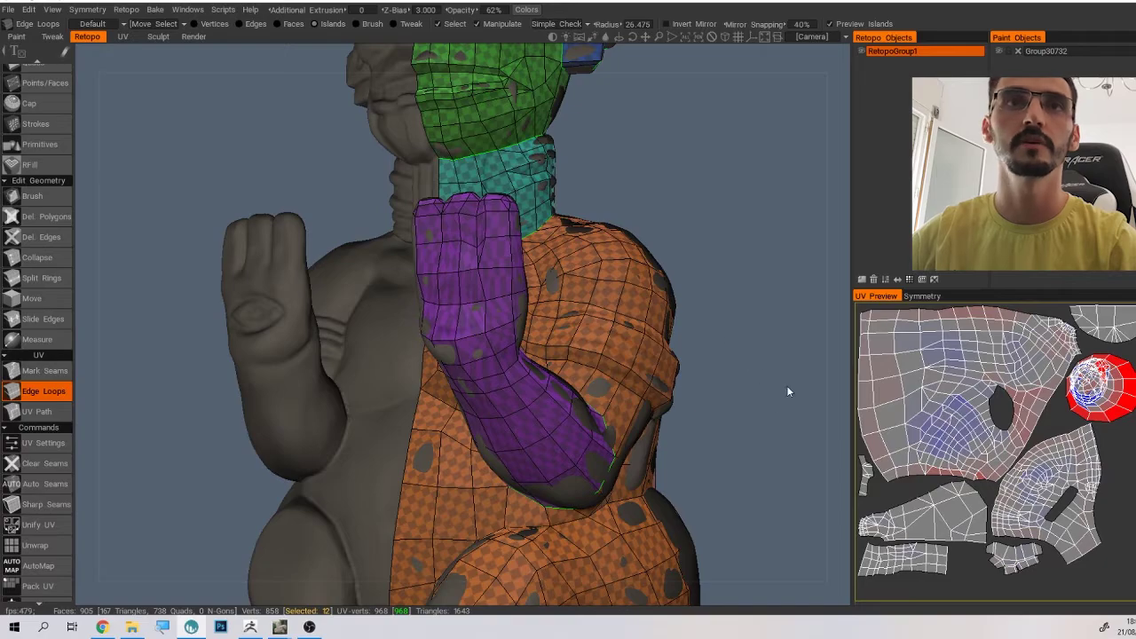
drag(787, 391, 632, 324)
scroll(692, 364, up, 3)
scroll(693, 364, down, 3)
scroll(641, 354, down, 3)
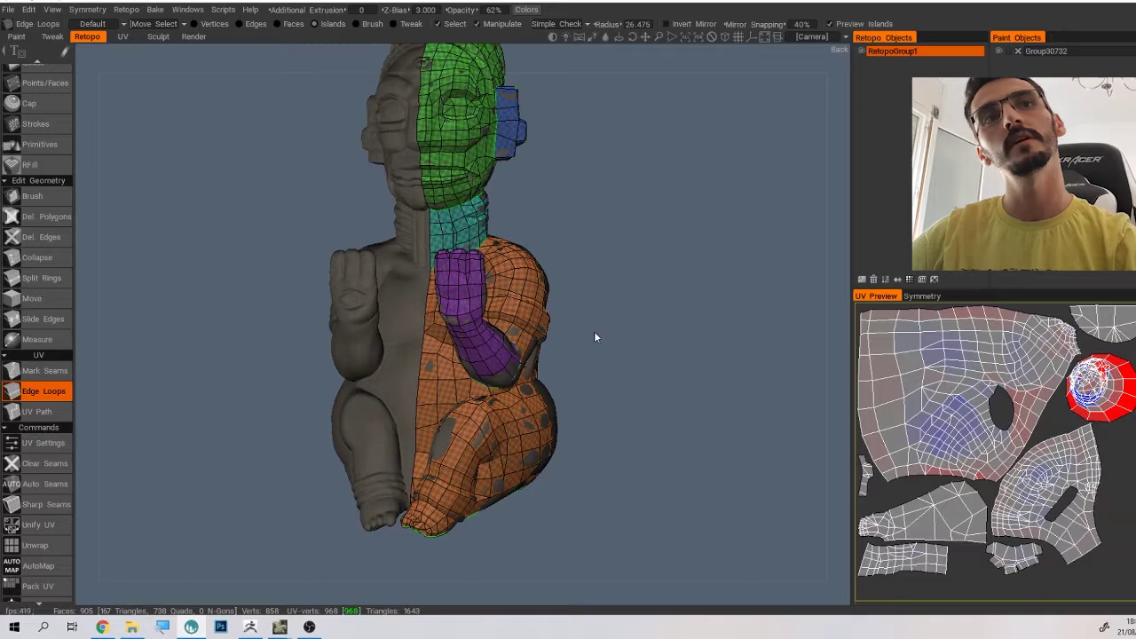
click(522, 342)
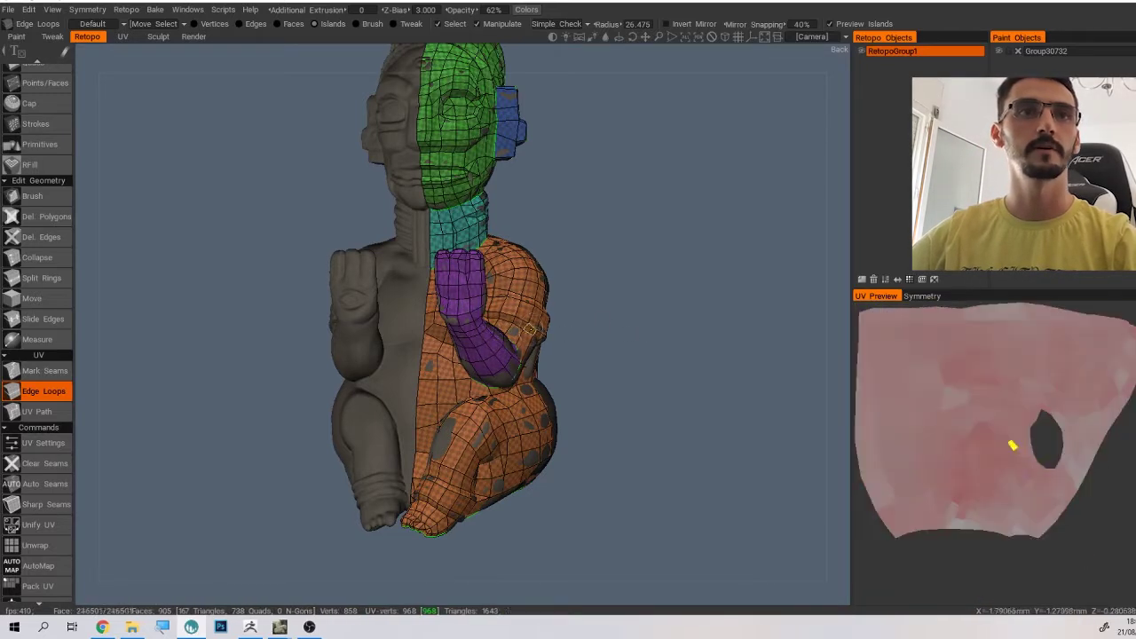
scroll(631, 328, up, 5)
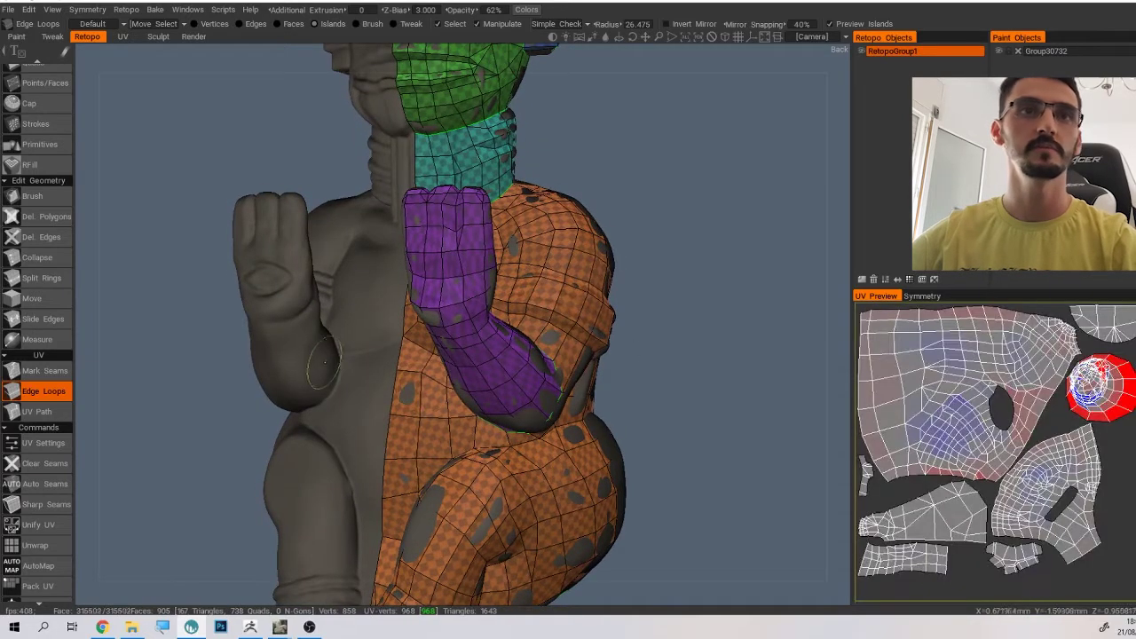
click(507, 360)
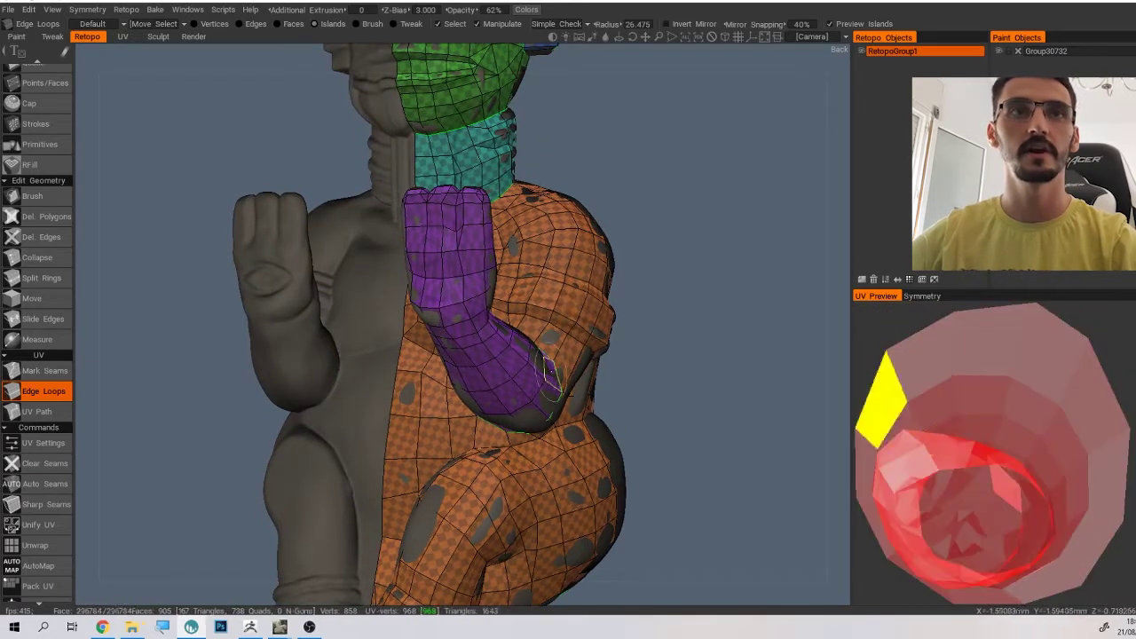
Cut seams lengthwise along both sides of the forearm and over the fingertips, splitting it into front and back islands.
alt+drag(586, 359, 514, 382)
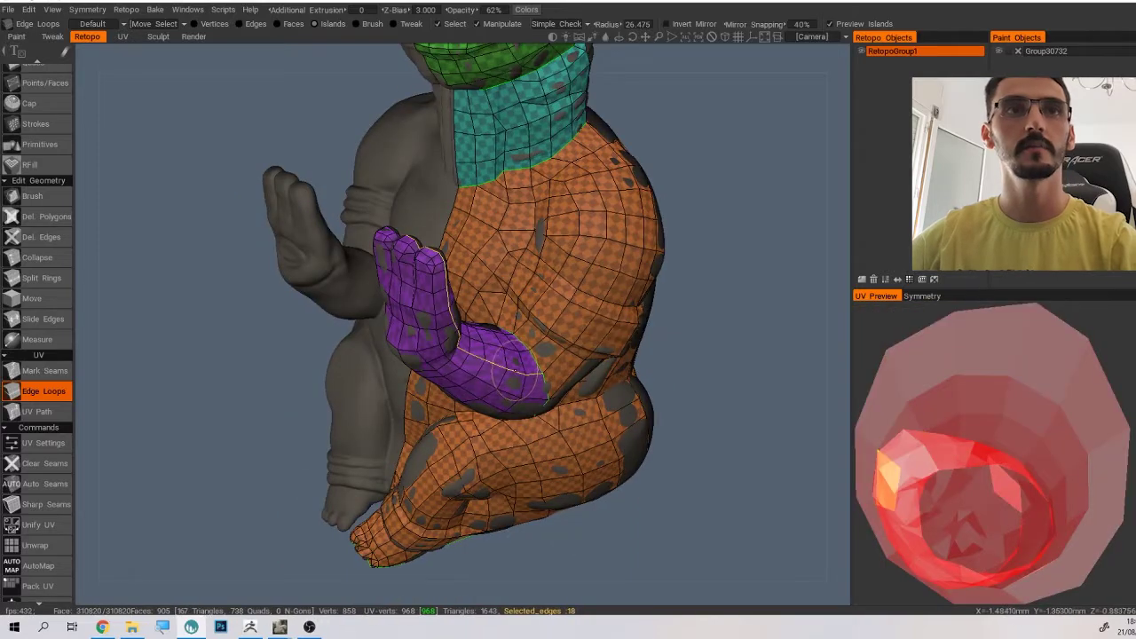
click(515, 370)
alt+drag(494, 413, 753, 383)
scroll(753, 383, up, 3)
alt+drag(728, 335, 549, 404)
click(535, 398)
click(551, 408)
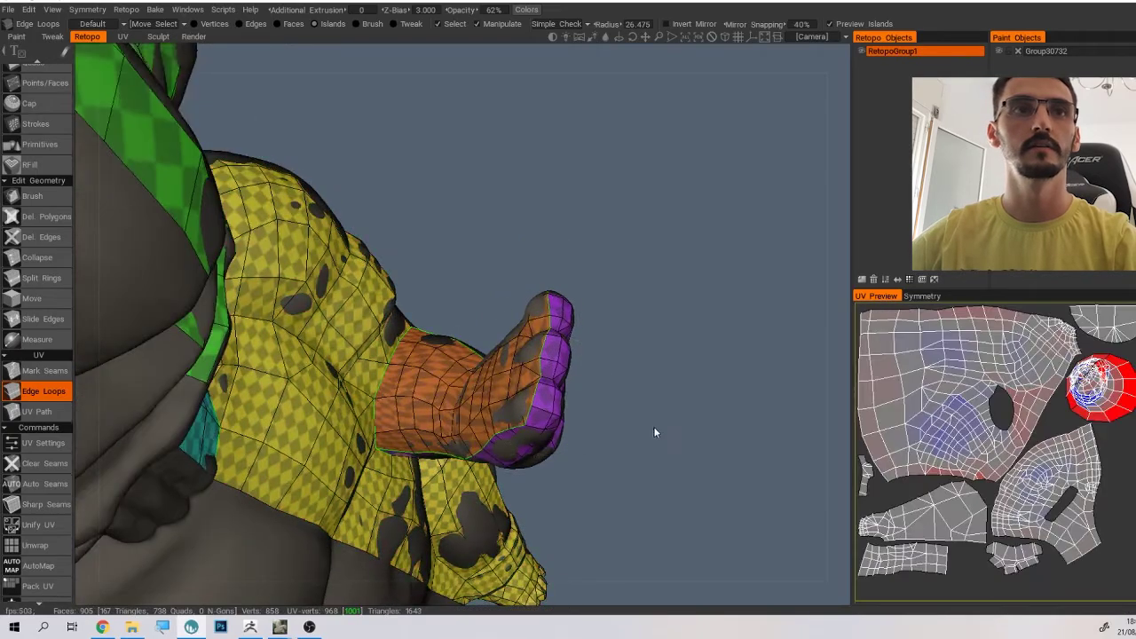
alt+drag(654, 426, 622, 314)
scroll(593, 318, down, 3)
scroll(559, 308, down, 2)
middle_drag(622, 319, 715, 302)
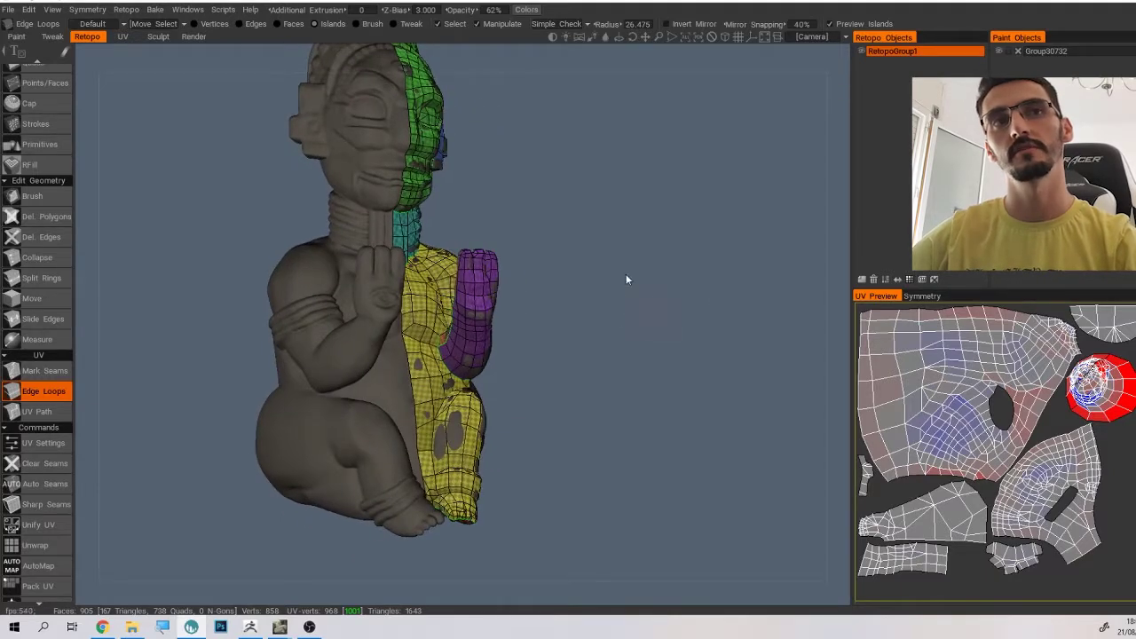
middle_drag(642, 231, 663, 323)
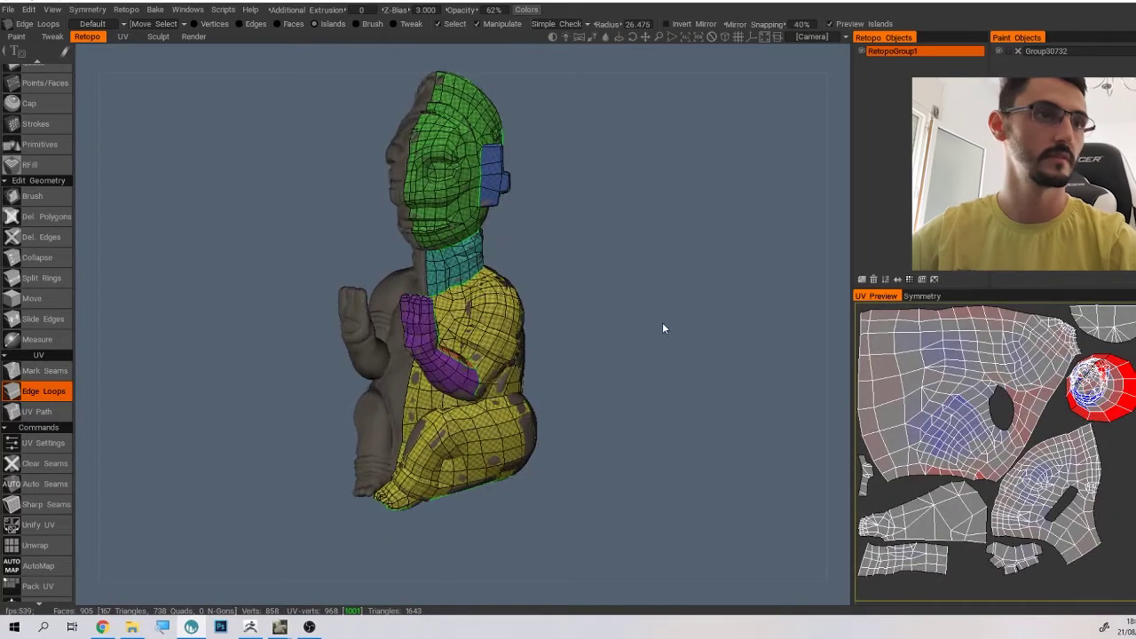